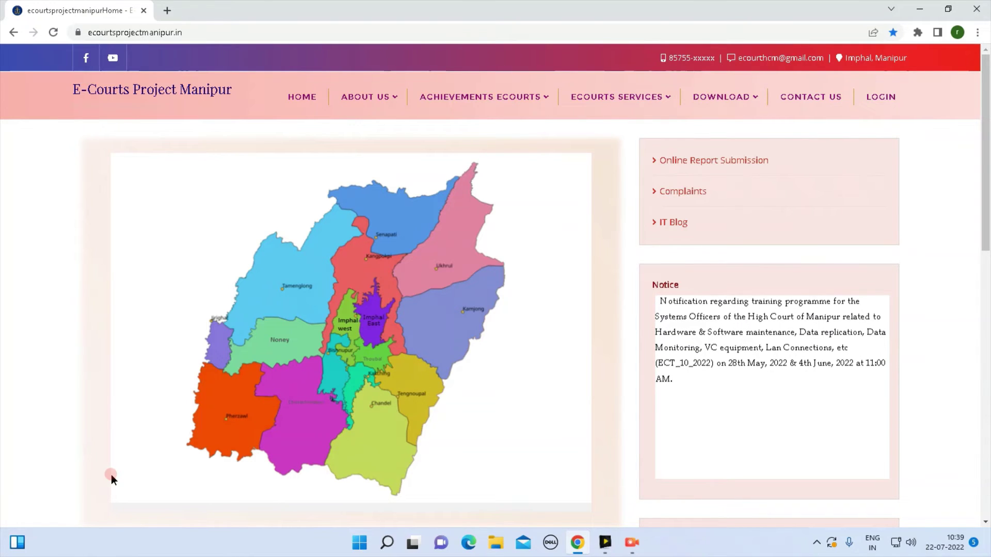
Sign in from the LOGIN page using the saved username and password
left_click(213, 31)
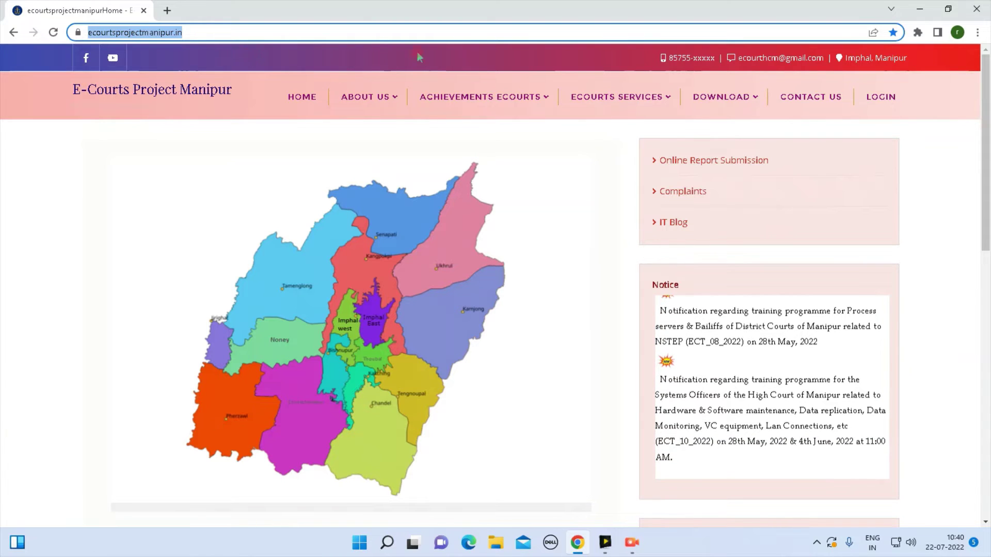
left_click(889, 103)
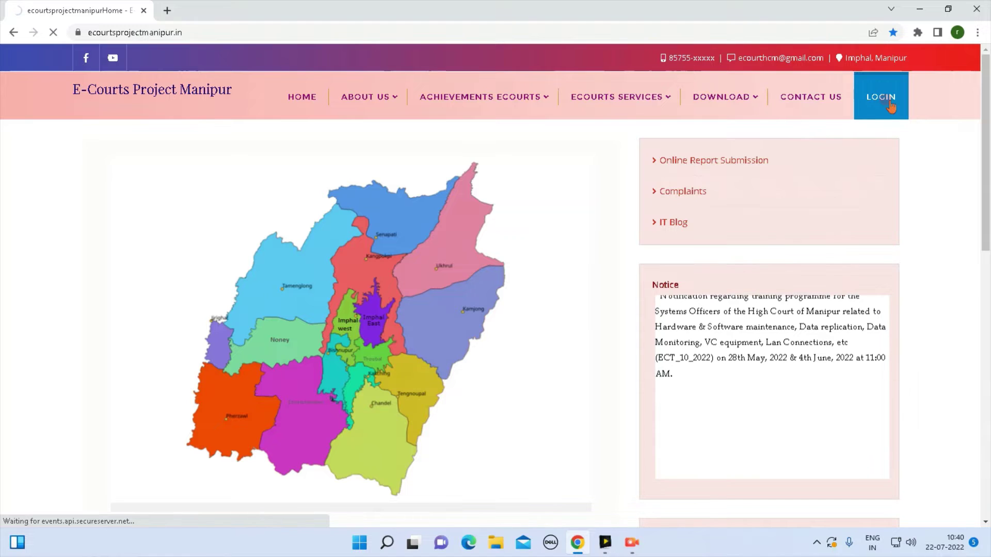
left_click(792, 167)
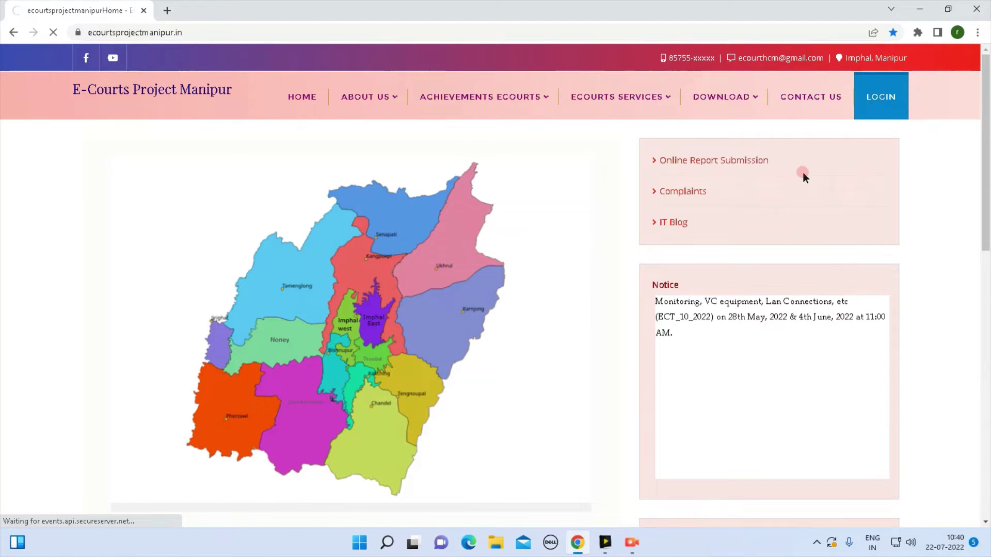
left_click(884, 97)
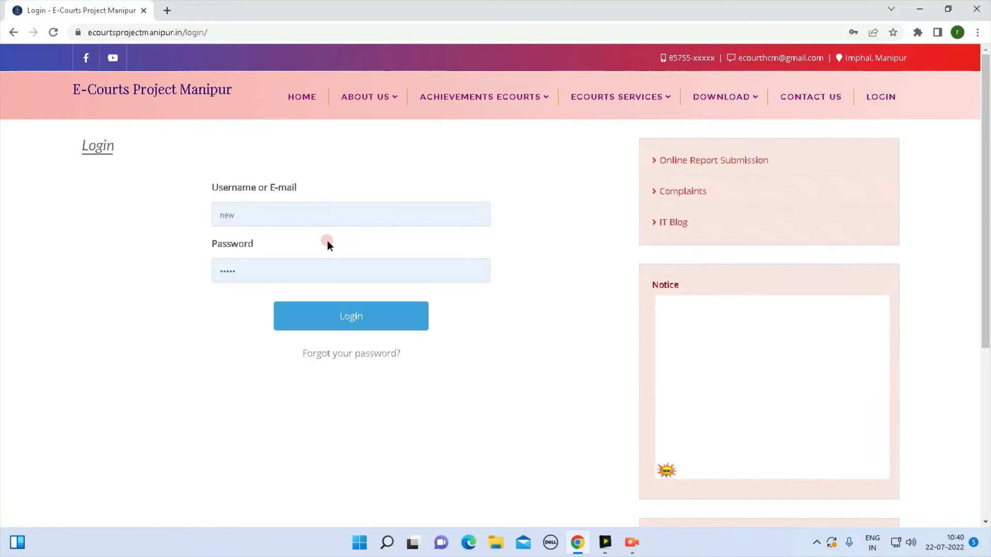
left_click(315, 323)
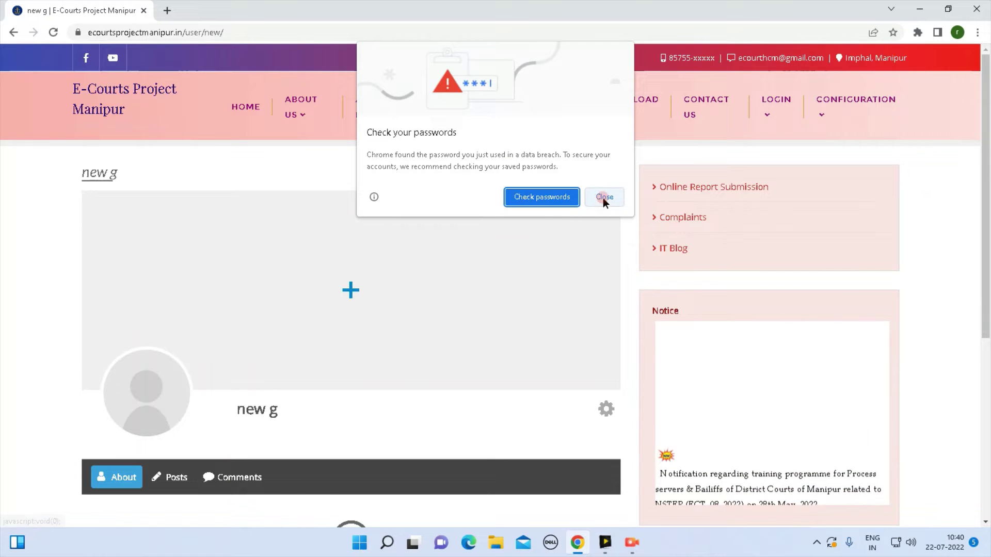
Dismiss Chrome's password warning and go to Complaints under ECOURTS SERVICES
left_click(603, 197)
mouse_move(523, 111)
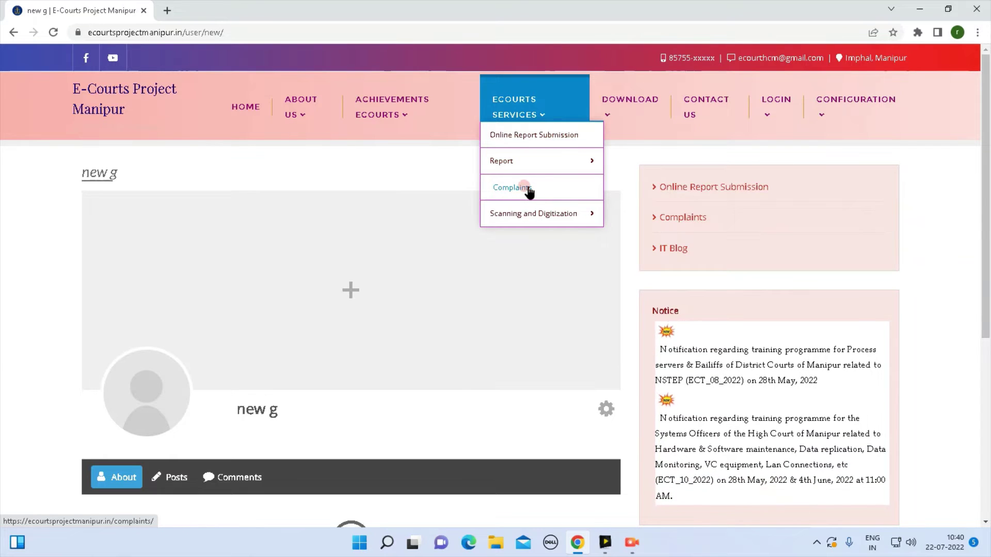
left_click(685, 223)
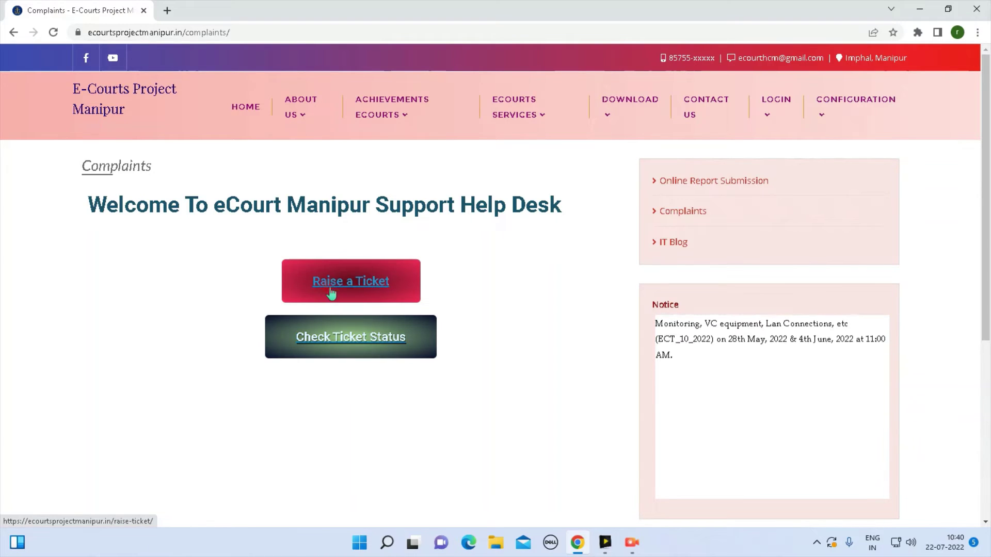
Start a ticket with Raise a Ticket and enter the subject 'cis troubleshooting'
left_click(349, 285)
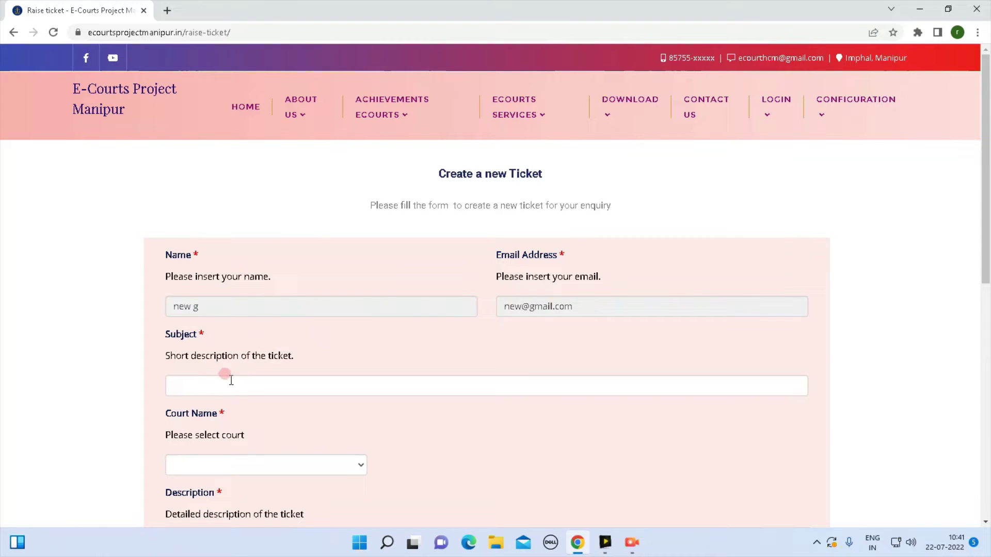
left_click(195, 388)
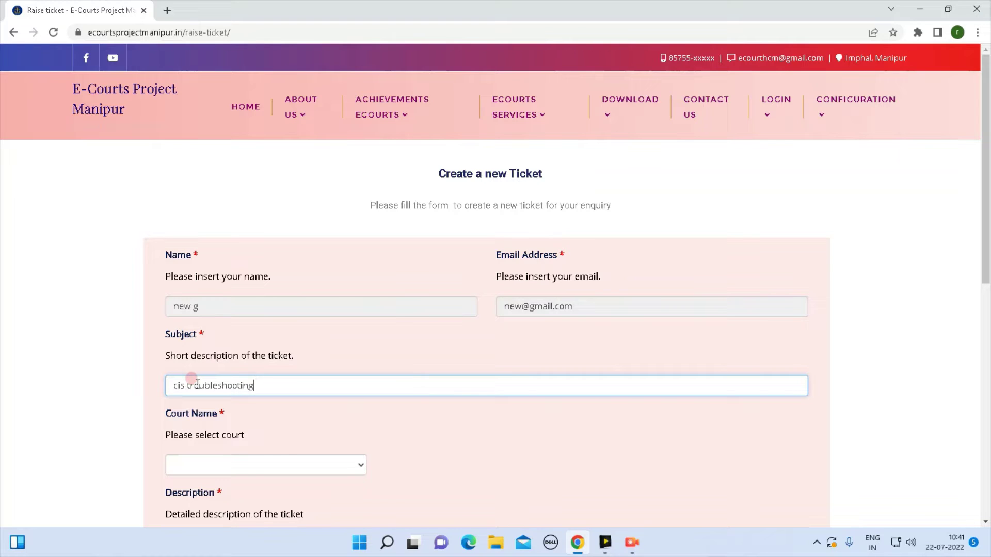
Choose court District & Sessions Judge, Imphal West and describe the issue as 'CIS slony Process not working'
left_click(290, 463)
left_click(288, 210)
scroll(380, 389, "down", 3)
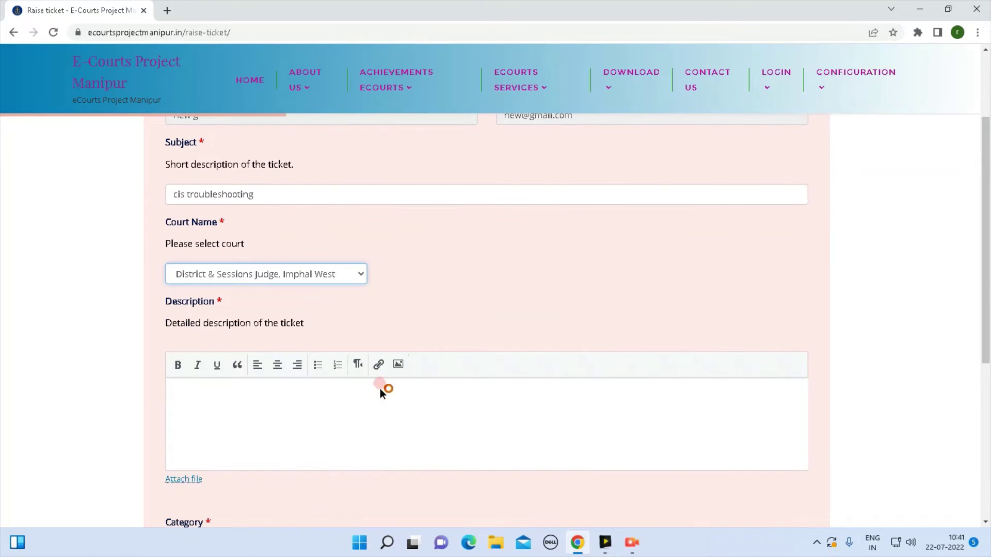
left_click(232, 395)
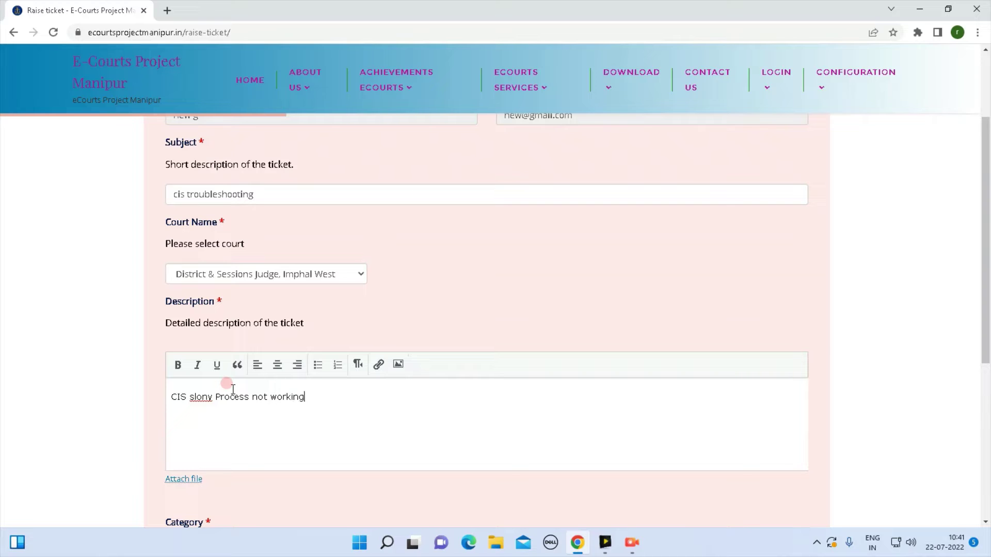
scroll(241, 382, "down", 2)
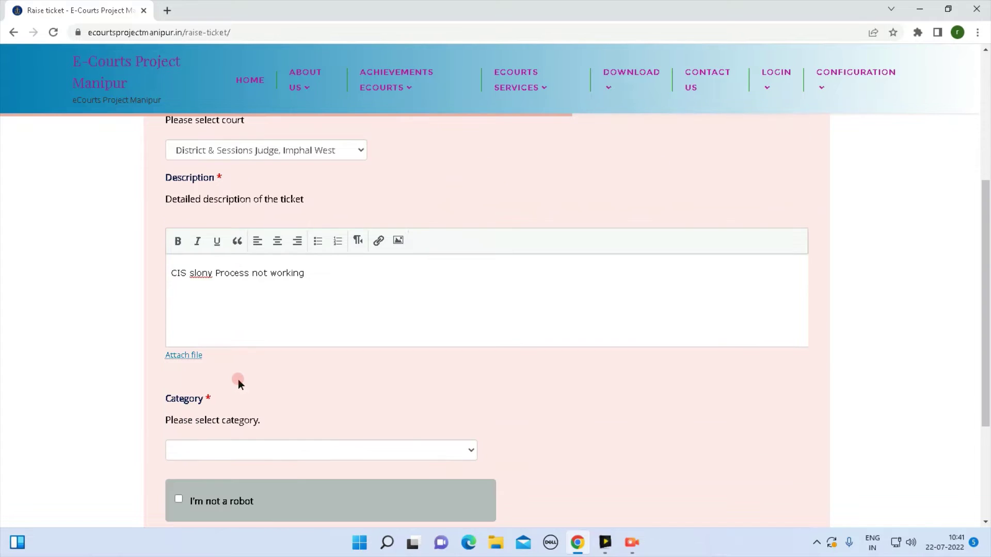
left_click(192, 356)
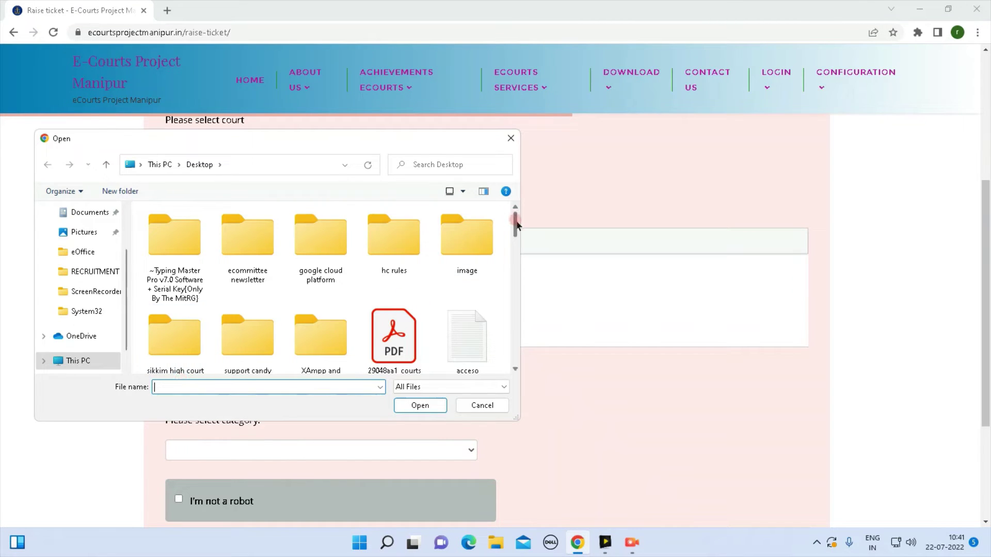
mouse_move(516, 222)
left_mouse_down()
mouse_move(514, 243)
mouse_move(513, 214)
left_mouse_up()
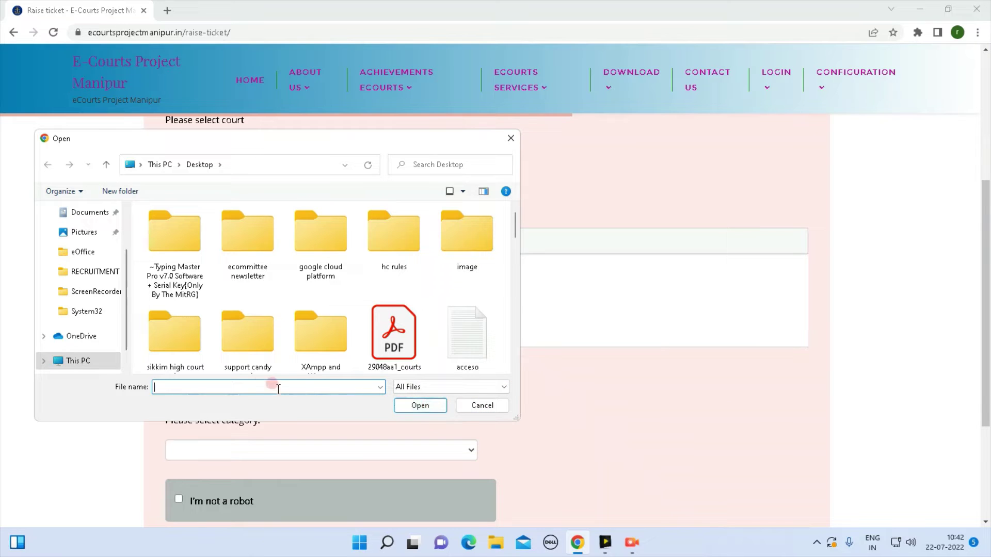
left_click(405, 333)
left_click(494, 406)
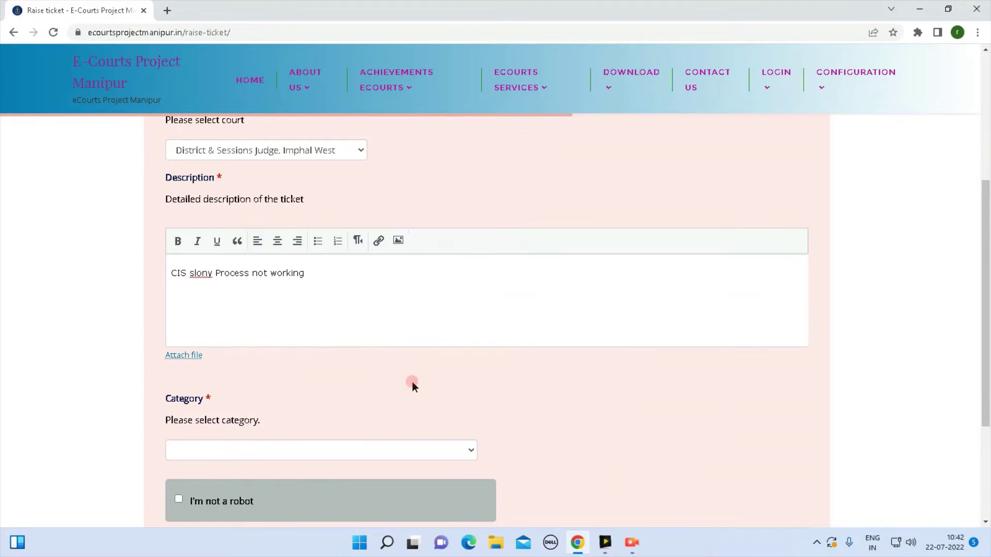
Pick category CIS and software troubleshooting and tick the reCAPTCHA I'm not a robot box
left_click(271, 448)
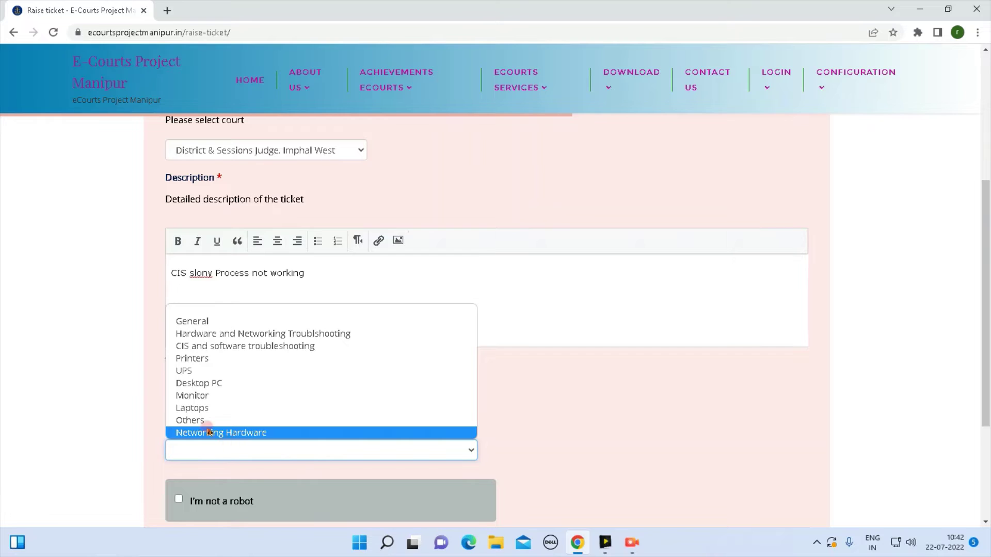
left_click(206, 346)
scroll(196, 454, "down", 1)
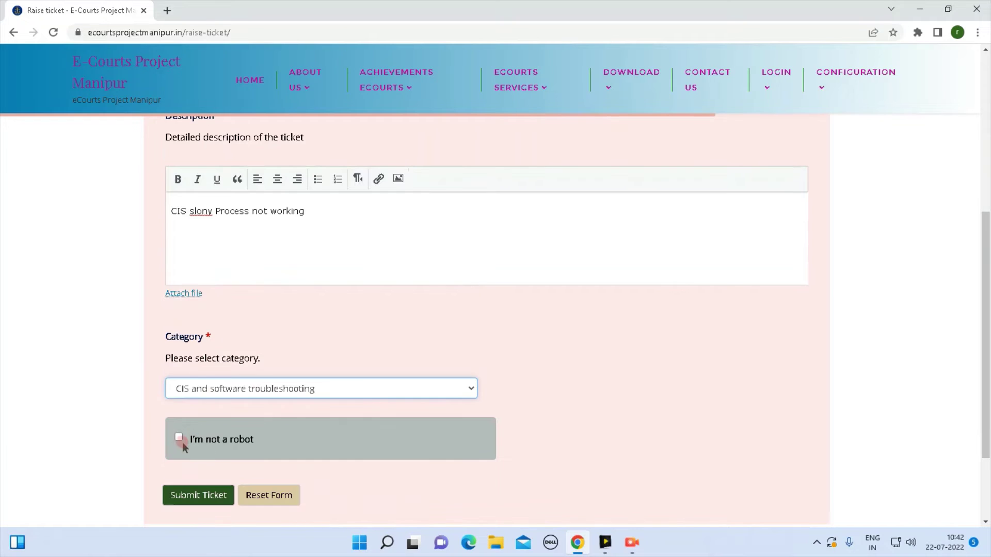
left_click(179, 437)
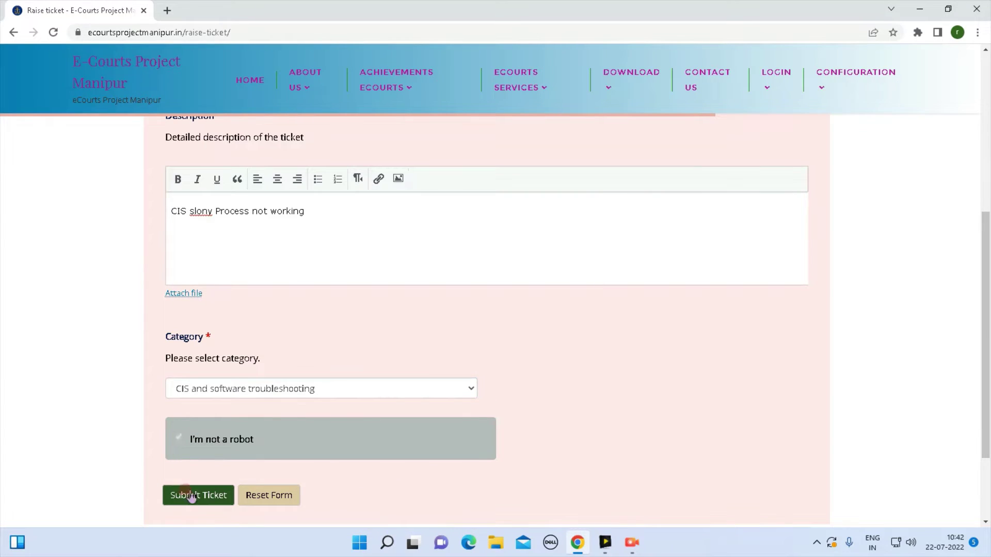
scroll(242, 469, "down", 2)
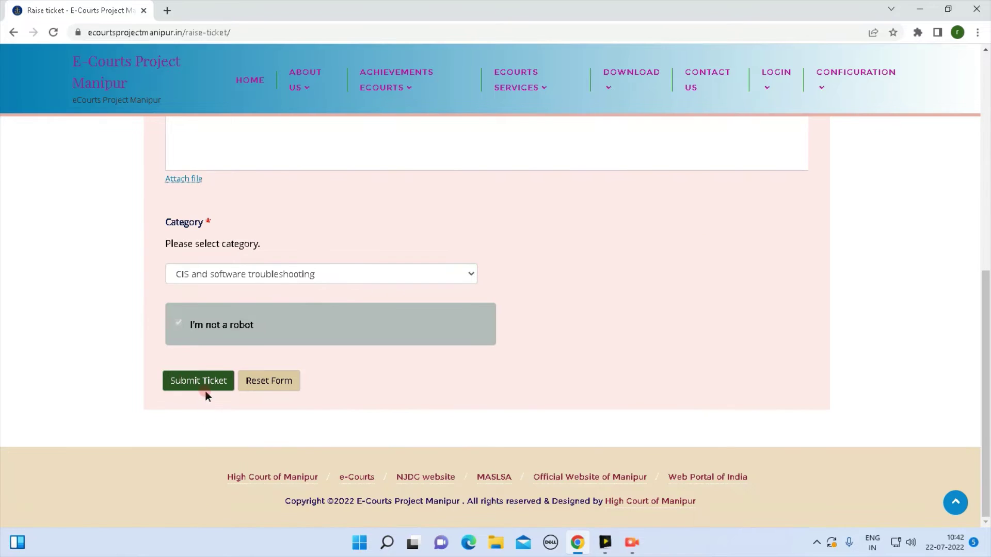
Recheck the subject and description, then submit the cis troubleshooting ticket
scroll(319, 374, "up", 10)
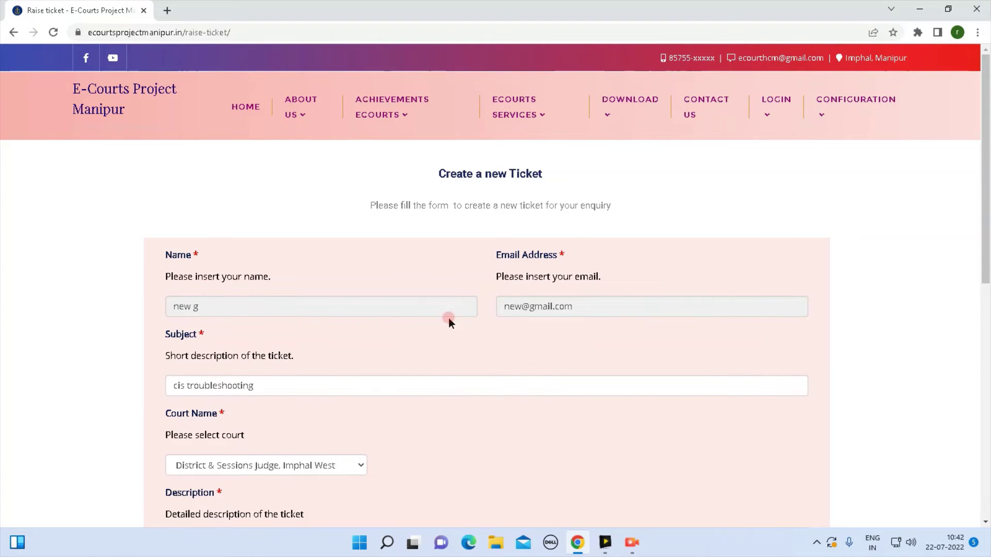
left_click(271, 382)
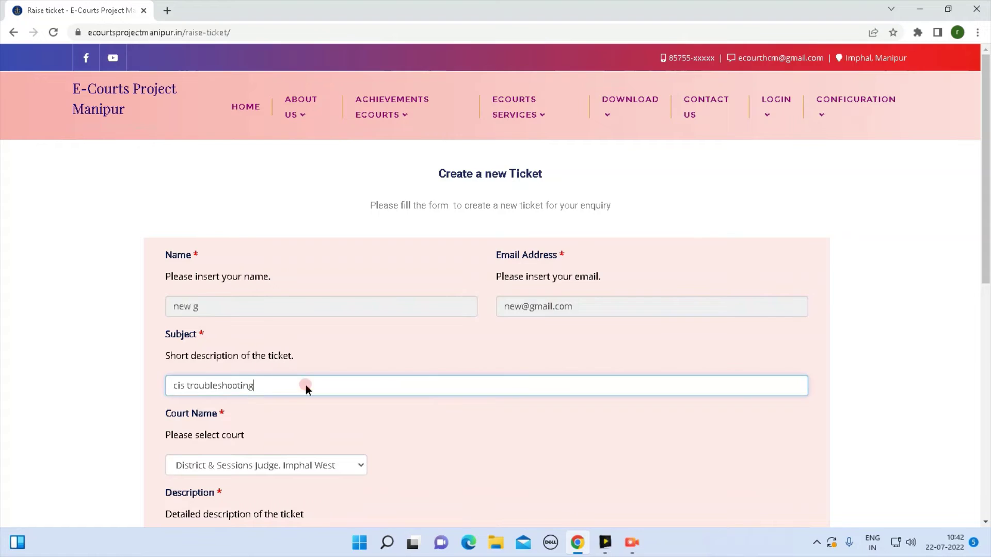
scroll(305, 385, "down", 3)
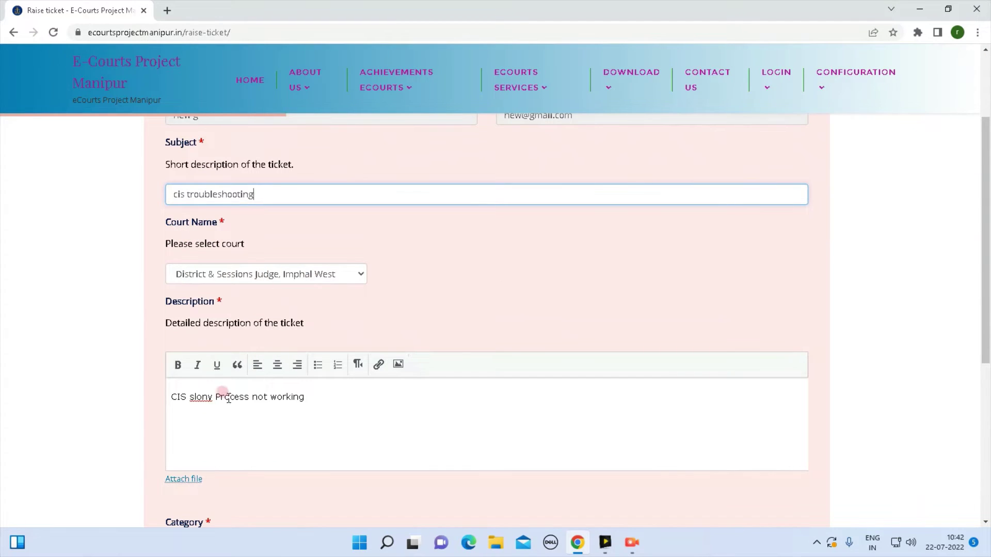
left_click(317, 396)
scroll(246, 374, "down", 2)
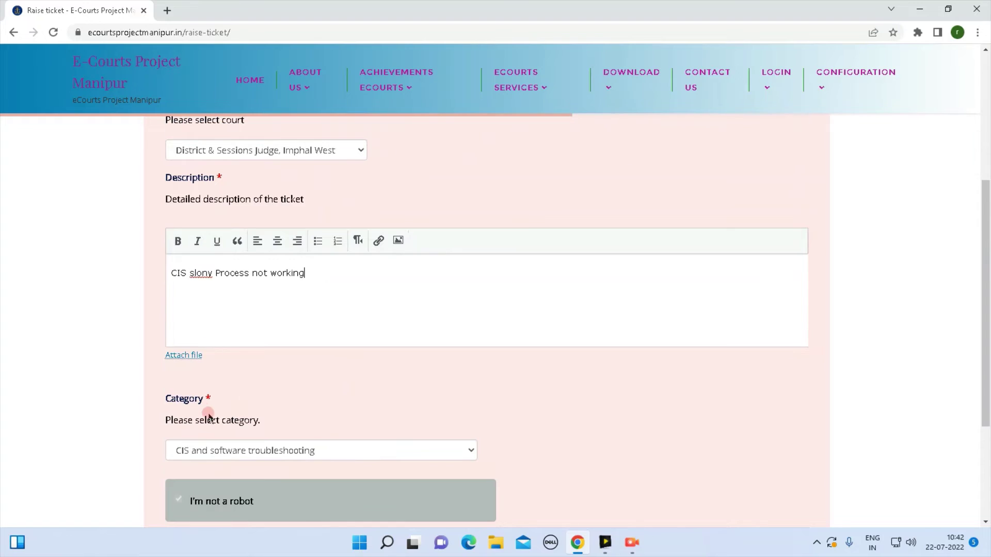
scroll(317, 420, "down", 2)
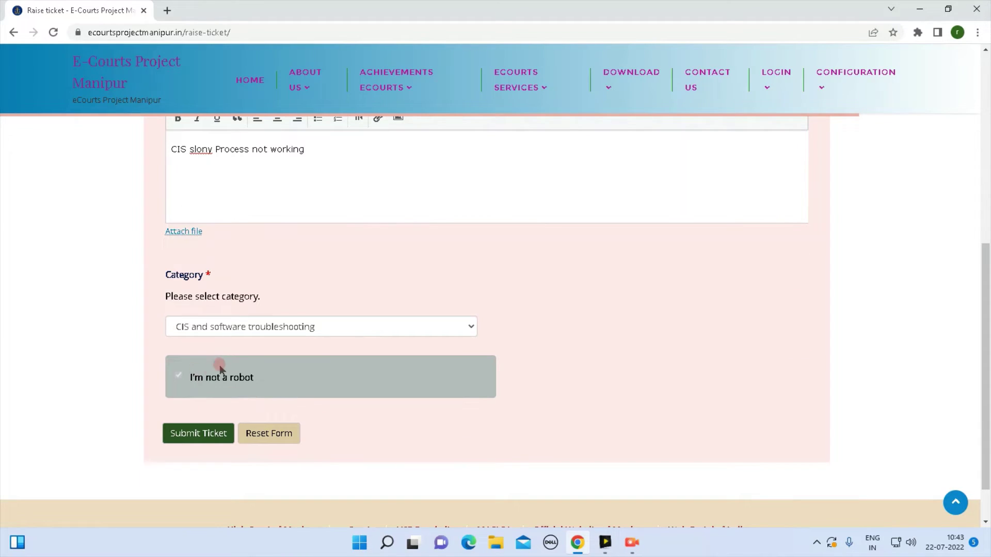
left_click(189, 435)
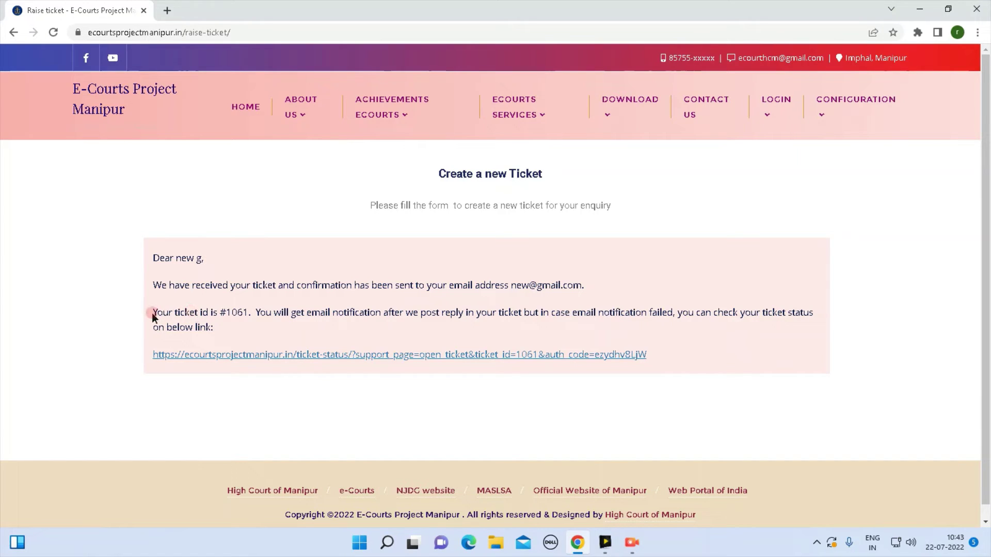
left_click_drag(216, 313, 254, 312)
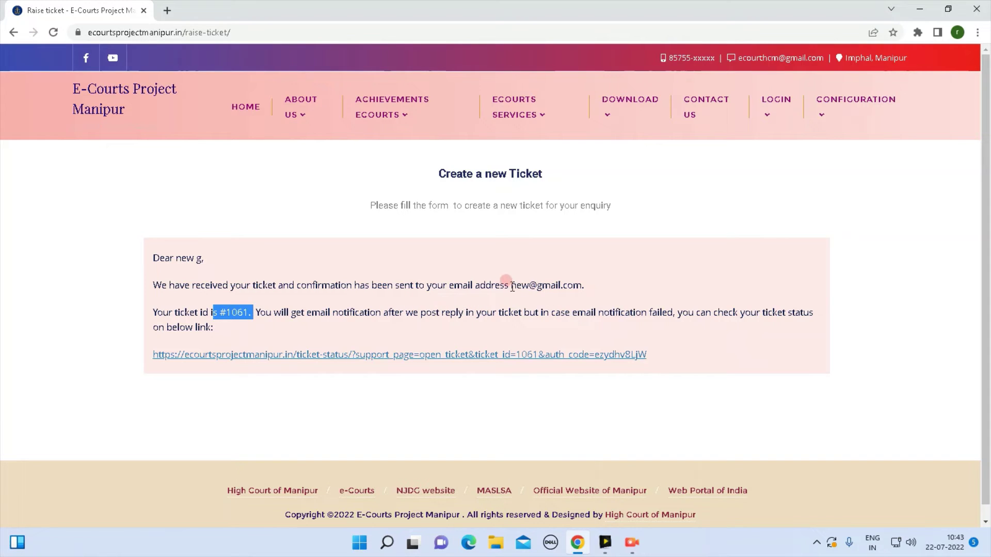
left_click_drag(511, 285, 568, 284)
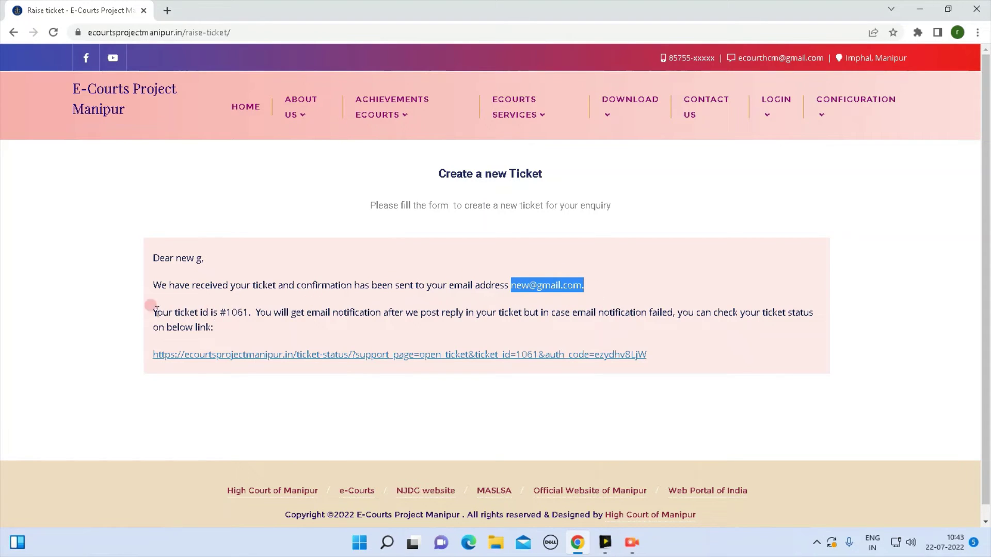
left_click_drag(169, 313, 244, 314)
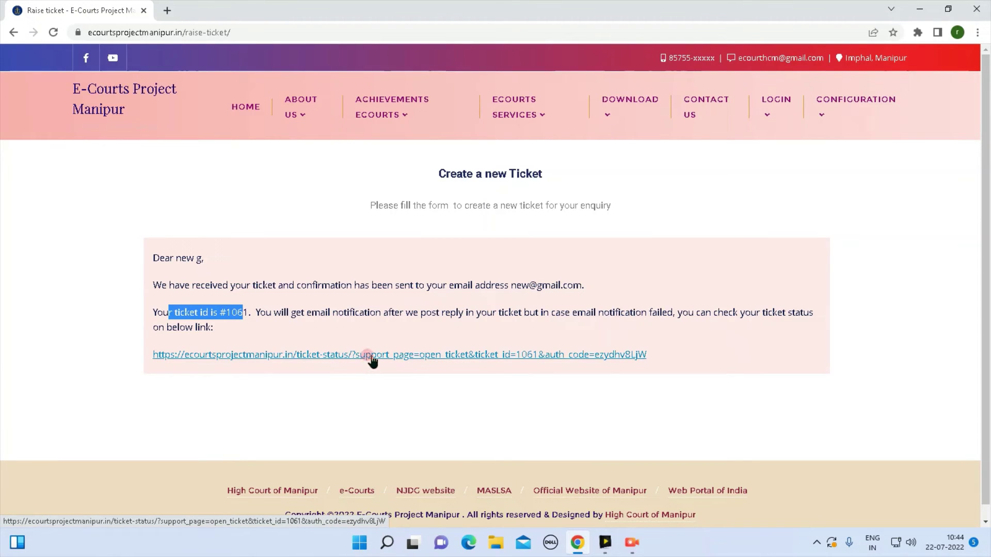
Return to the help desk, check ticket status and open the newest ticket #1061
left_click(13, 32)
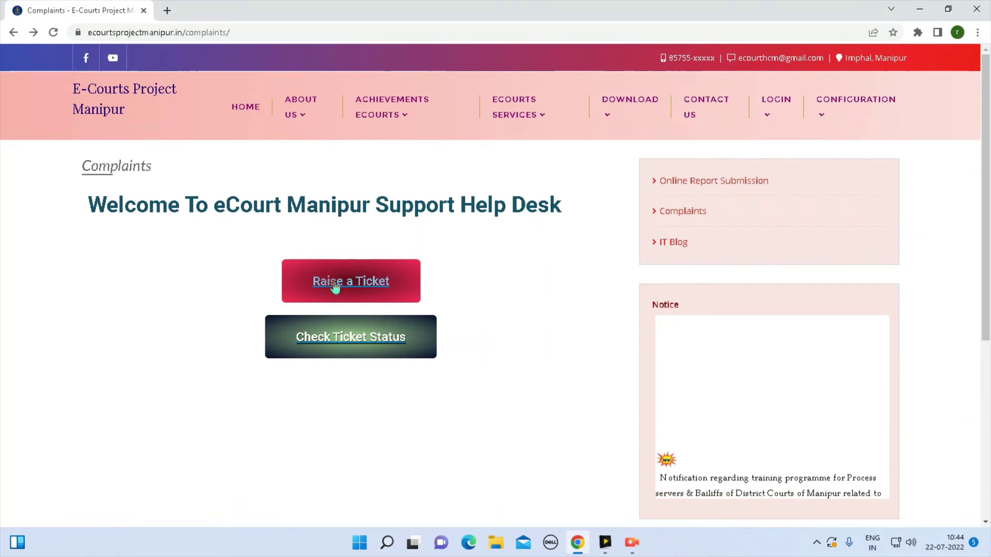
left_click(339, 341)
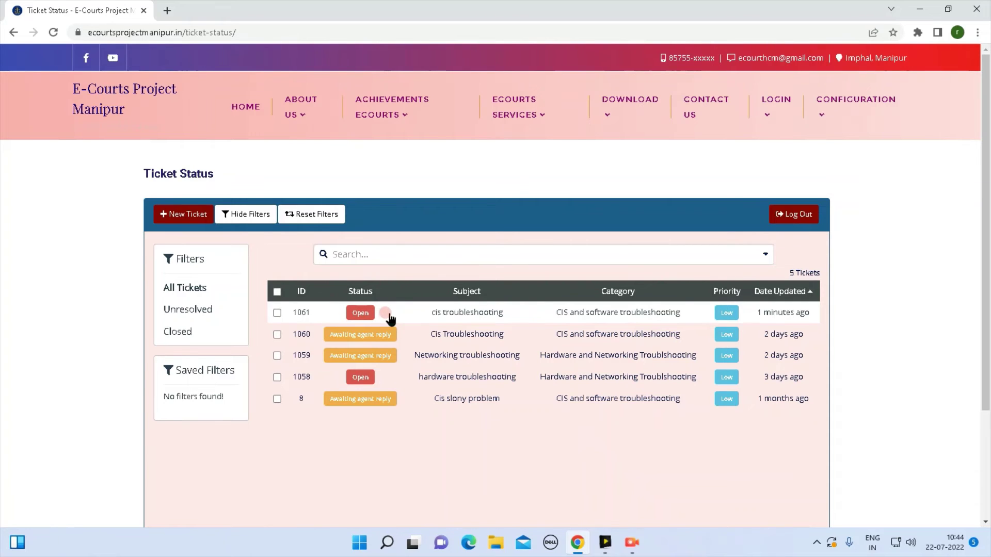
left_click(277, 313)
left_click(360, 313)
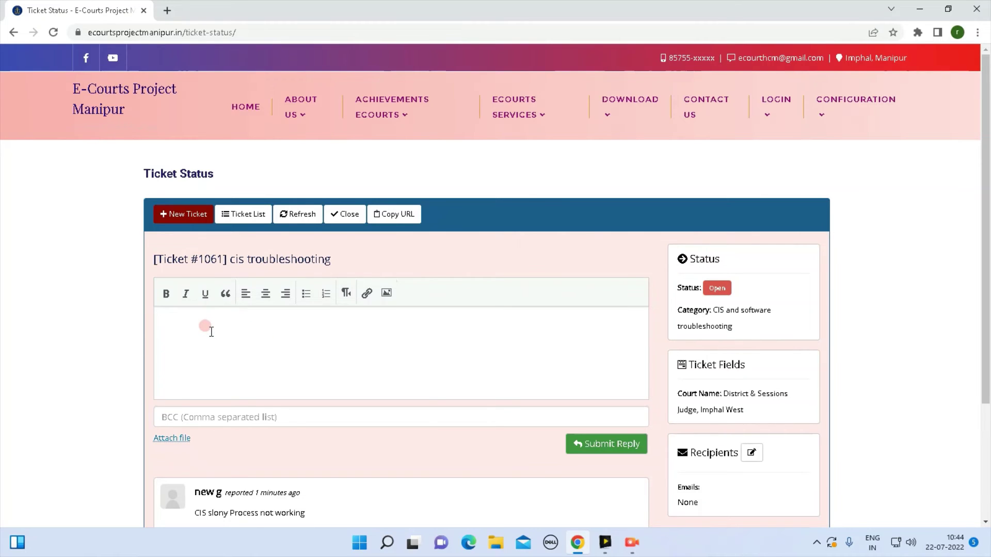
Post the reply 'please Solve the problem as soon as possible' and confirm it
left_click(211, 331)
left_click(241, 331)
type("please")
type("Ki")
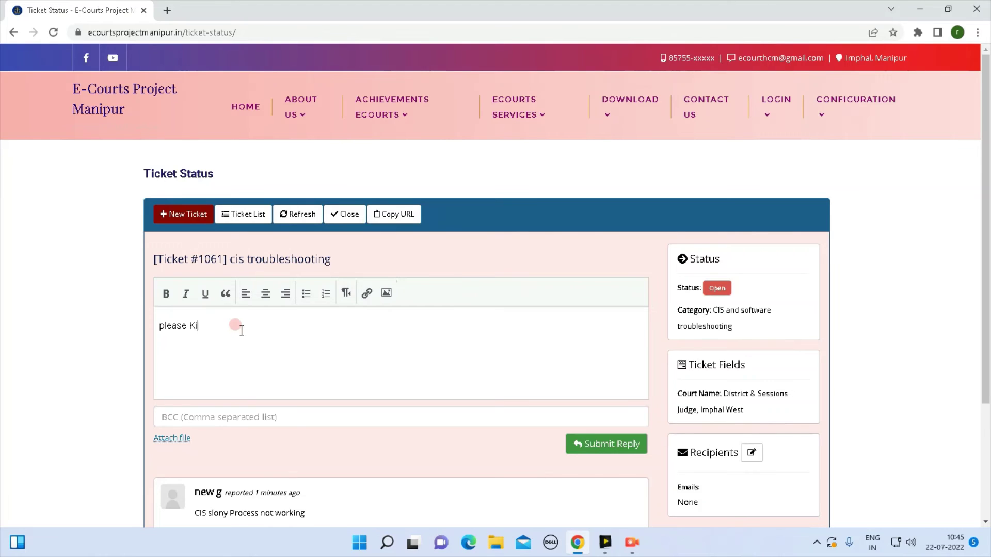
key("BackSpace")
key("BackSpace")
type("P")
key("BackSpace")
type("Solve to")
key("BackSpace")
type("he problem as soon as po")
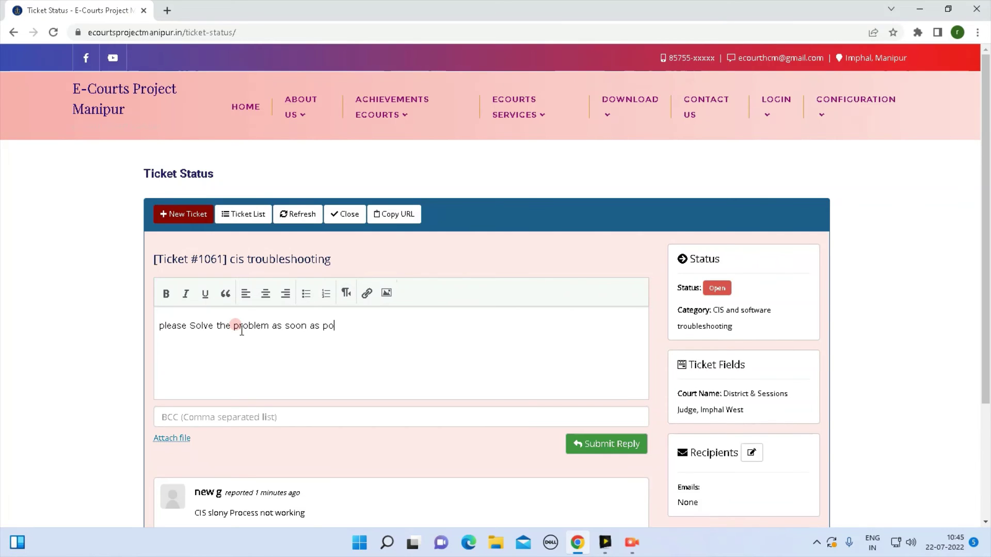
type("ssible")
left_click(603, 450)
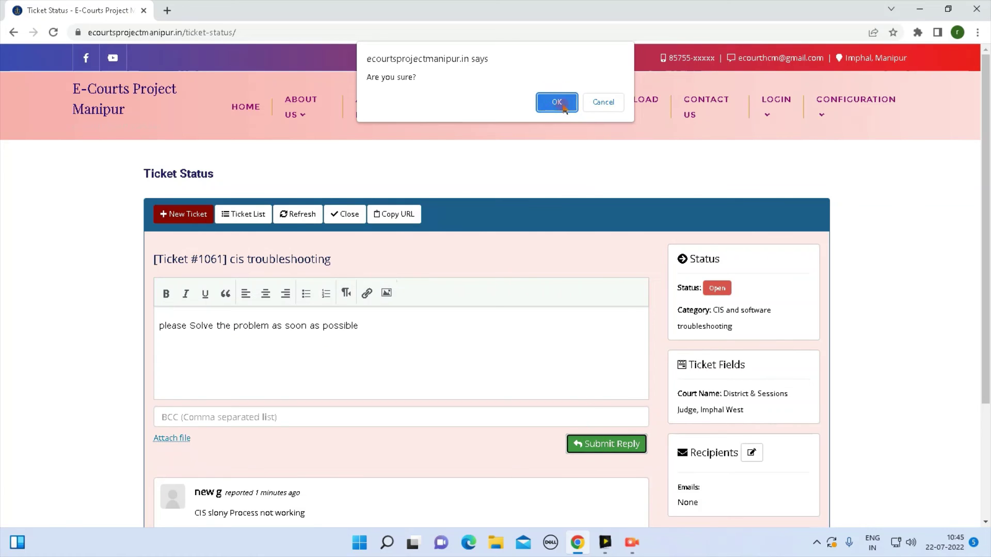
left_click(563, 106)
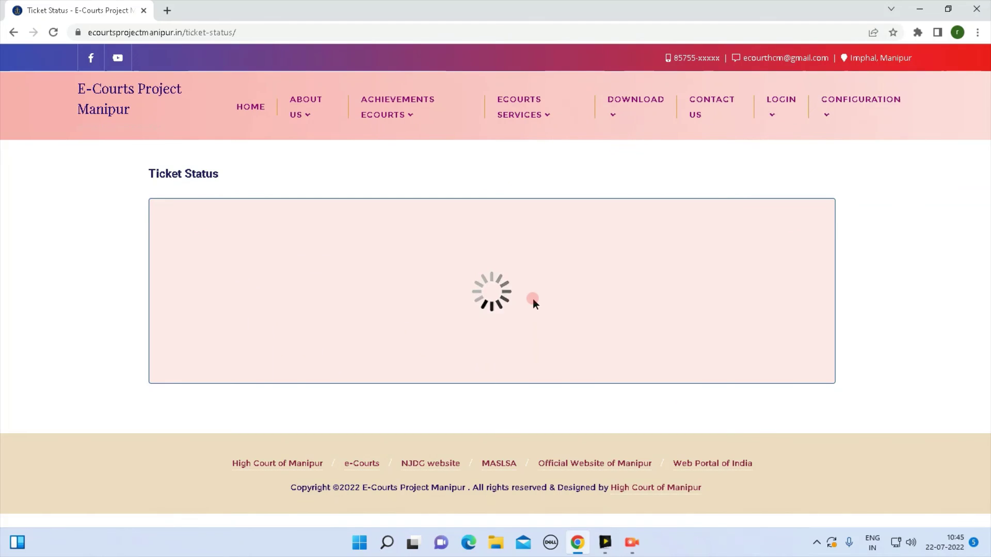
Scroll through ticket #1061 to verify the new reply and Awaiting agent reply status
scroll(485, 383, "down", 5)
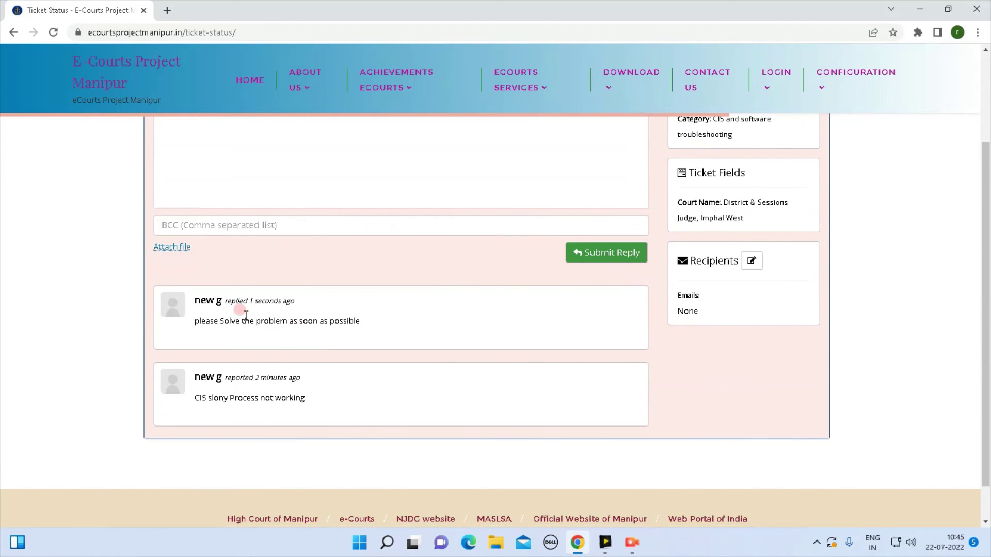
scroll(316, 364, "up", 4)
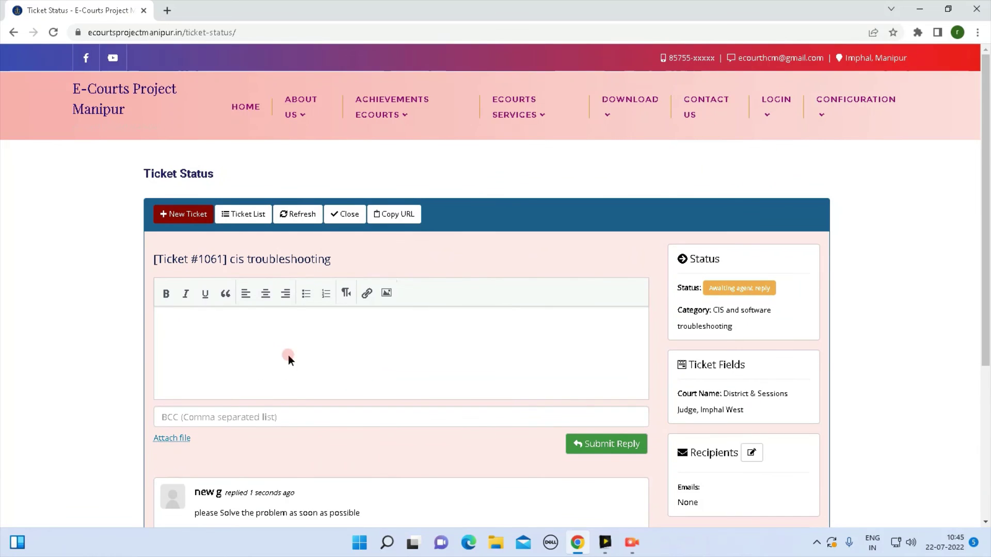
scroll(254, 342, "down", 2)
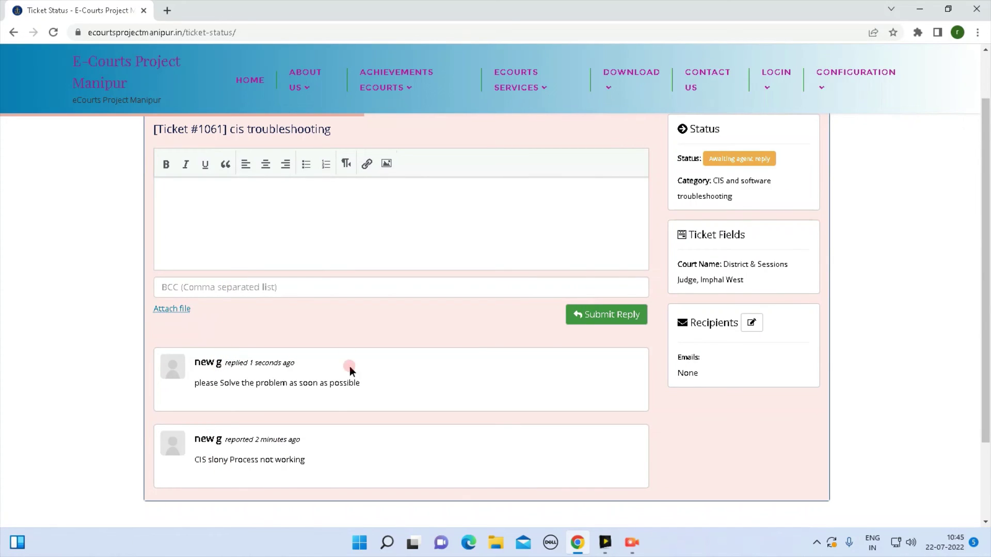
scroll(270, 417, "up", 2)
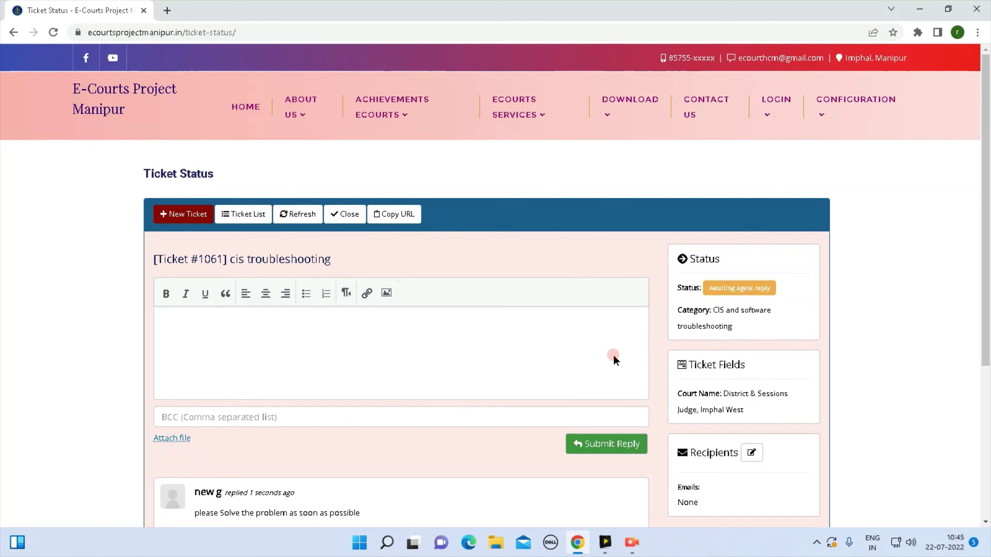
scroll(600, 366, "down", 2)
scroll(568, 372, "down", 1)
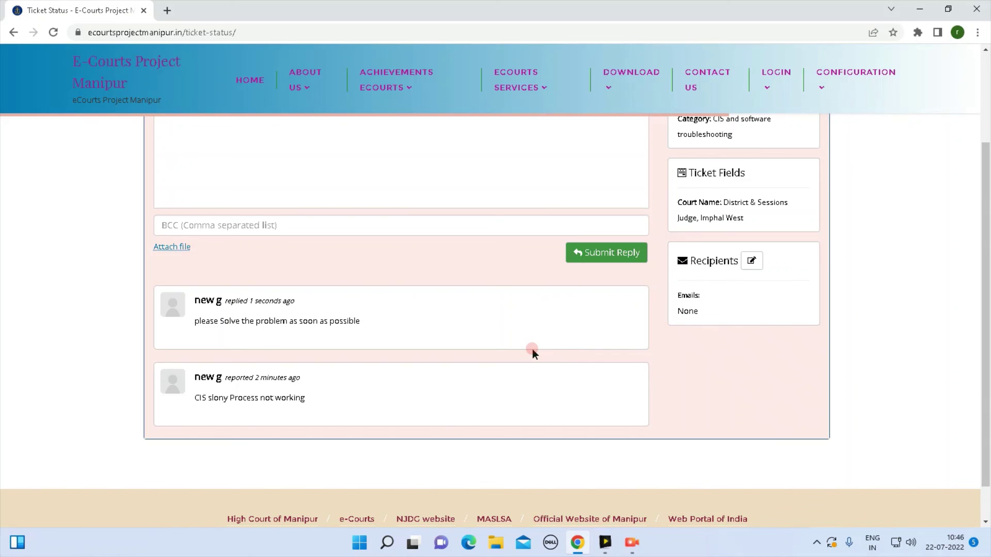
scroll(706, 272, "up", 4)
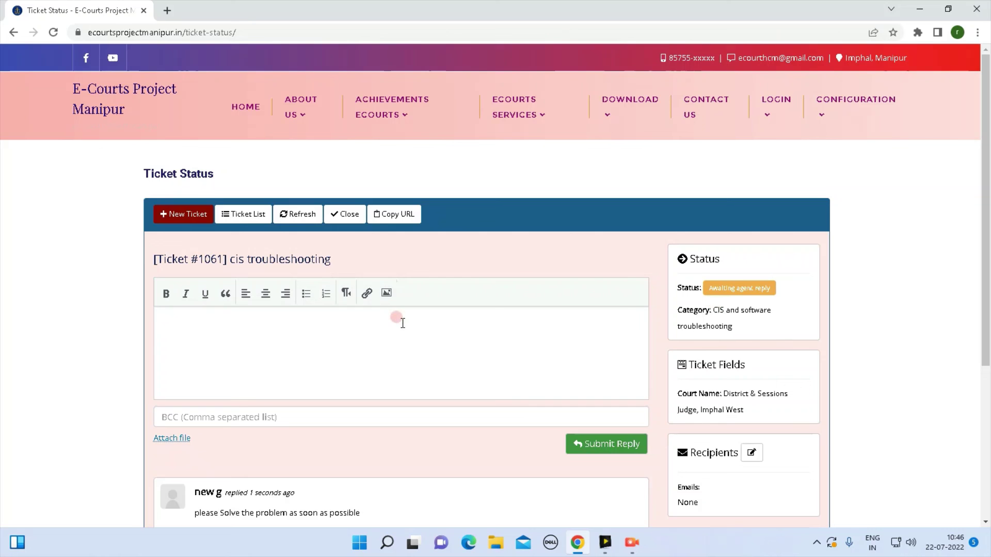
scroll(403, 336, "down", 5)
scroll(470, 348, "up", 5)
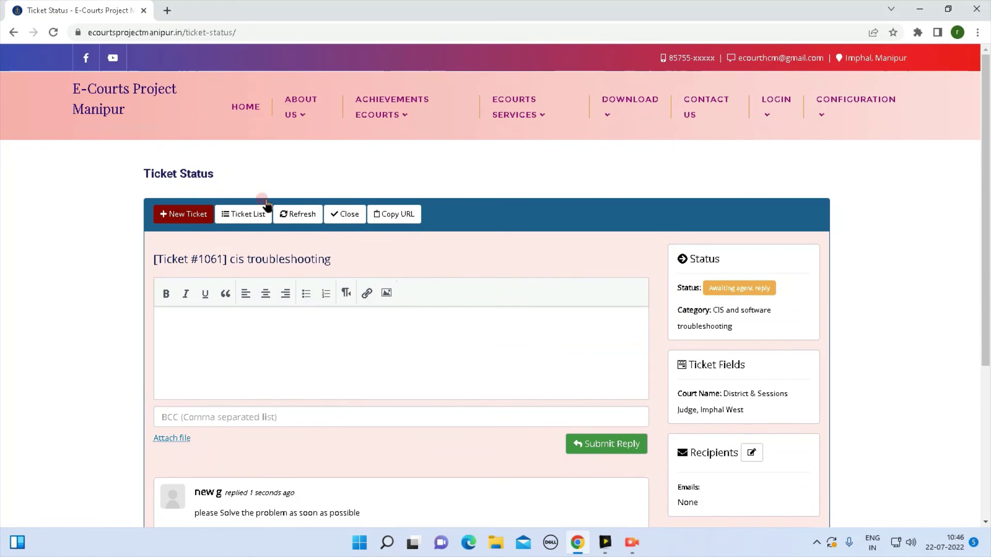